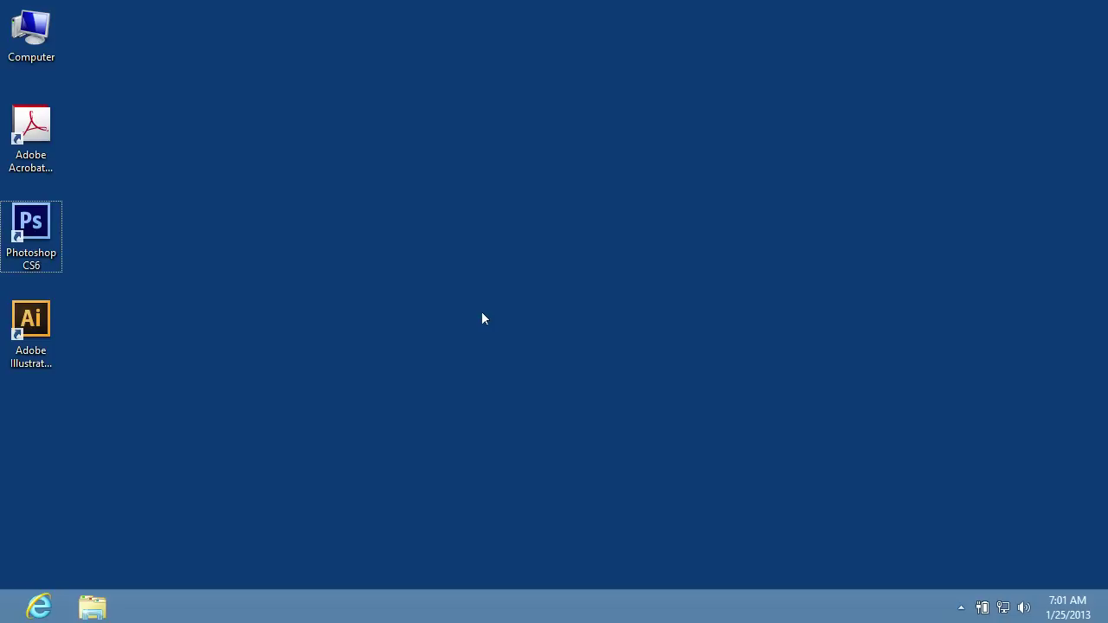
# Step: Launch Photoshop CS6 and open the photo original-without-heat.jpg
pyautogui.doubleClick(26, 232)
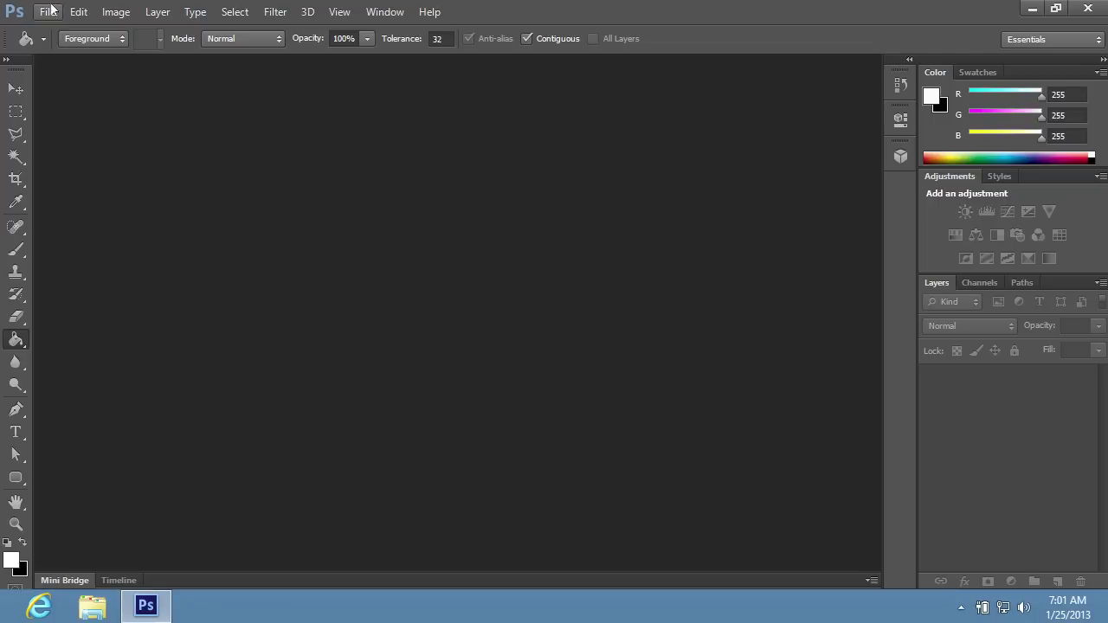
pyautogui.click(47, 11)
pyautogui.click(55, 48)
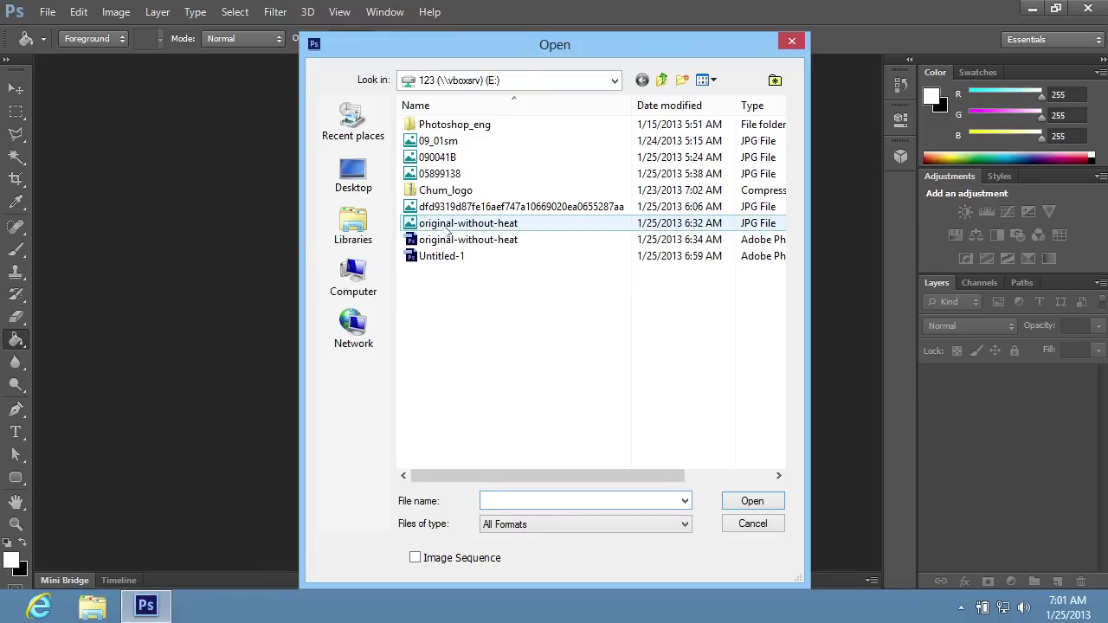
pyautogui.click(448, 228)
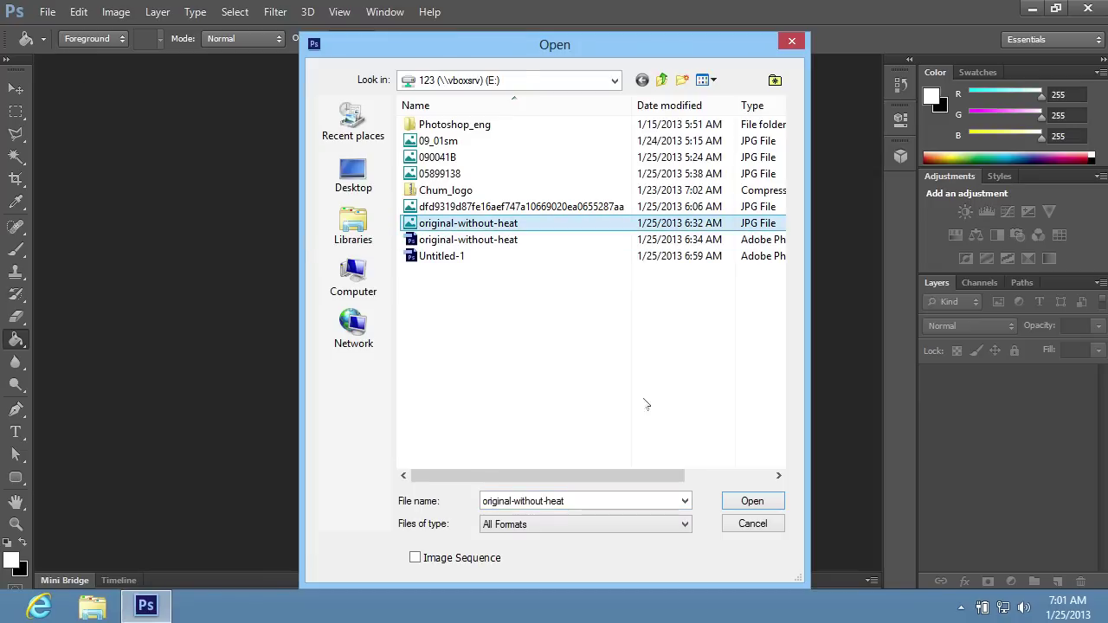
pyautogui.click(743, 499)
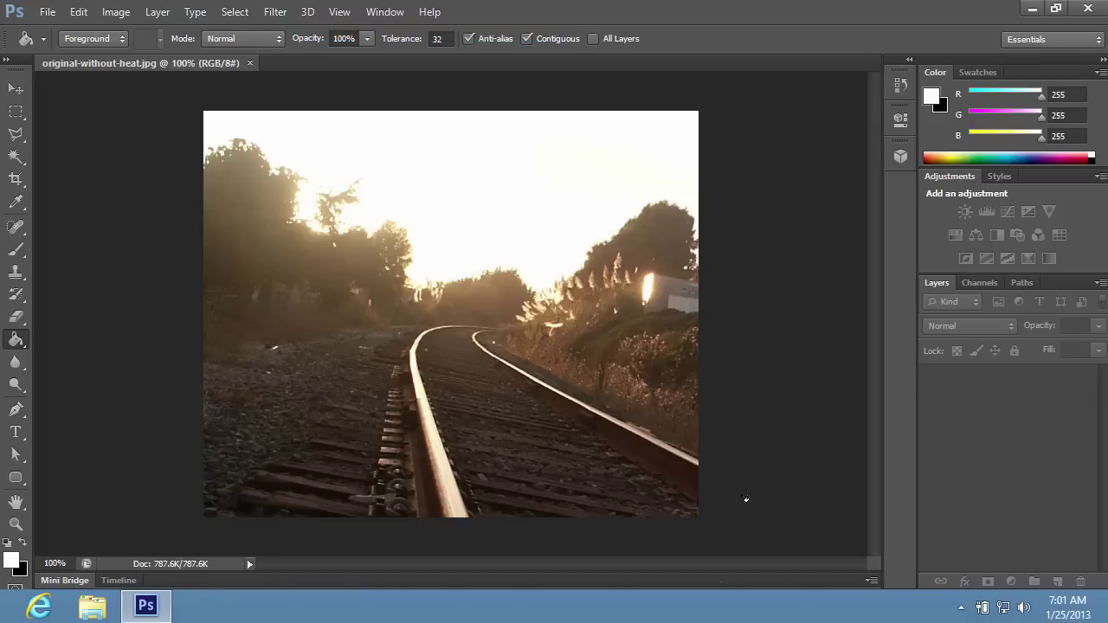
pyautogui.click(115, 12)
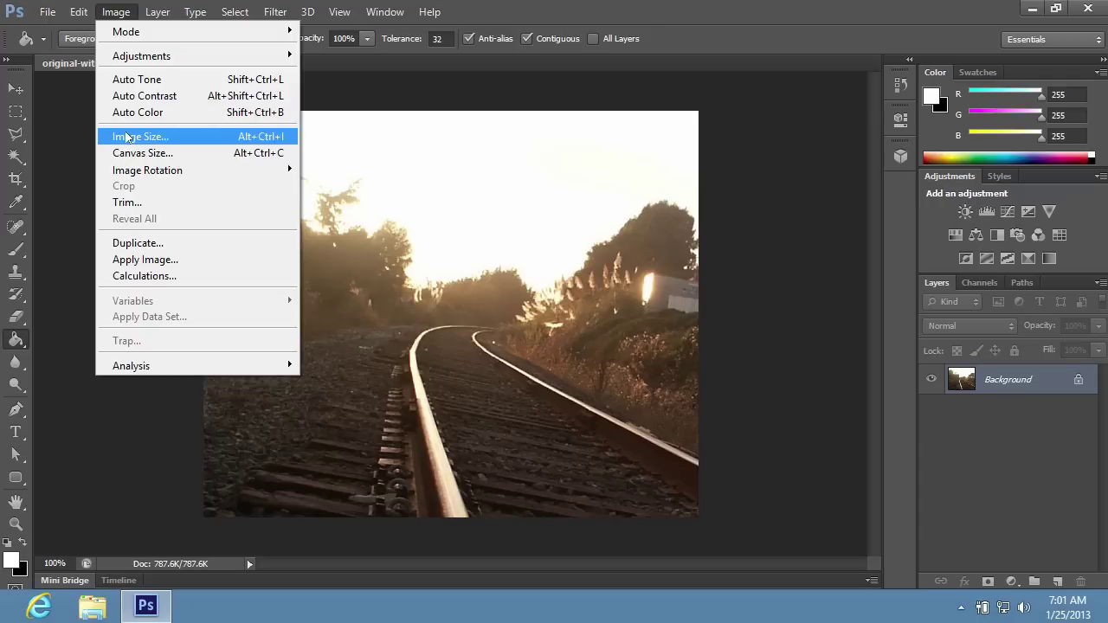
pyautogui.click(126, 137)
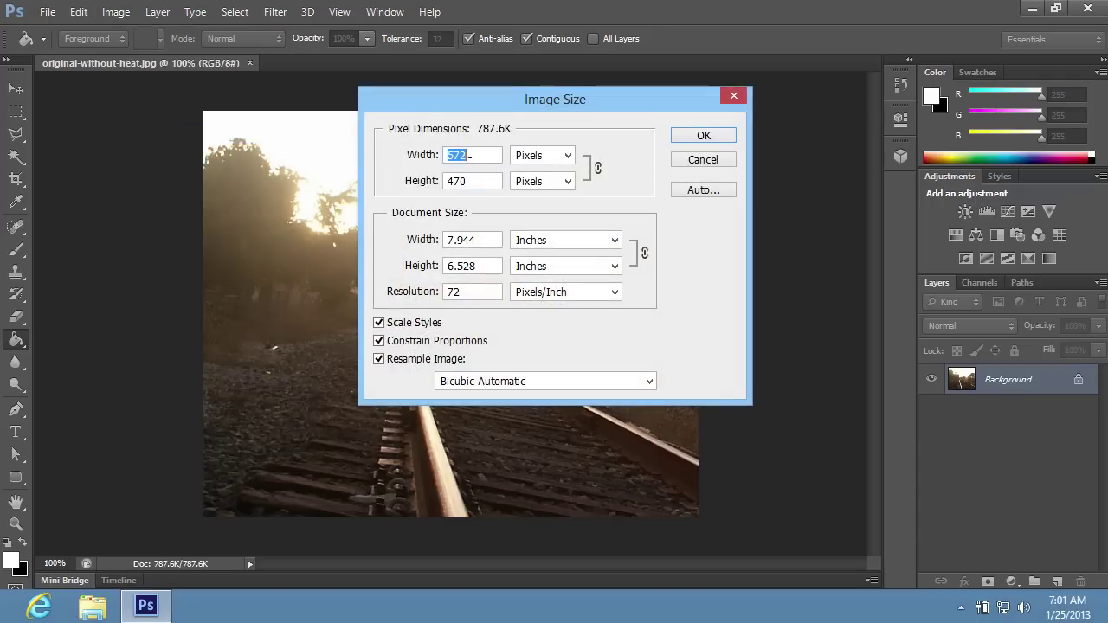
pyautogui.click(699, 162)
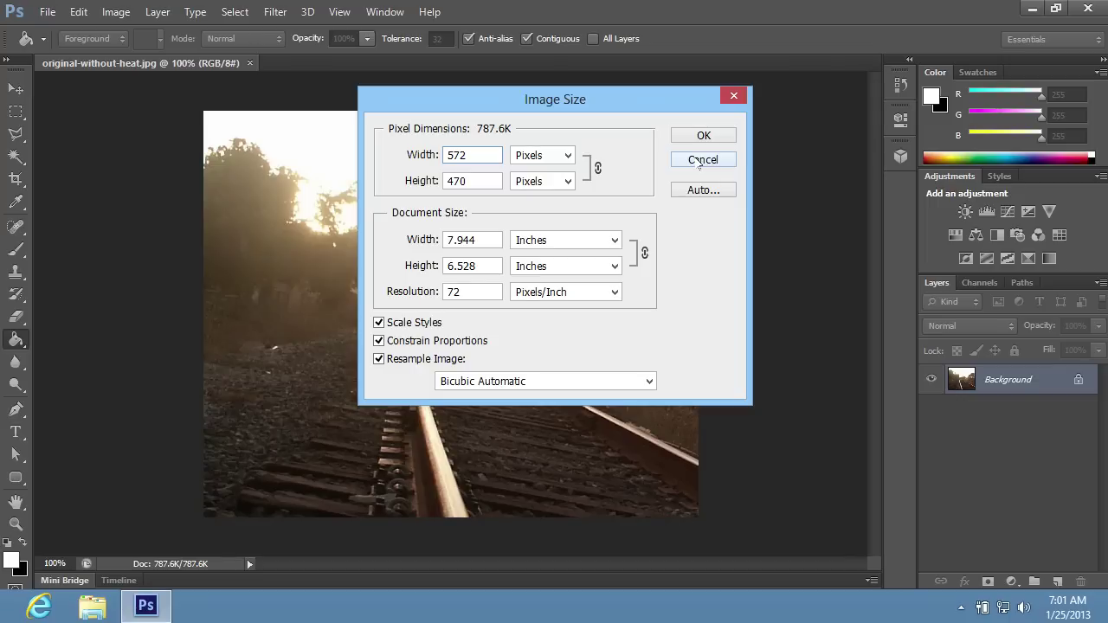
pyautogui.click(701, 160)
# Step: Create a new 572 × 470 pixel blank document and make black the foreground colour
pyautogui.click(47, 11)
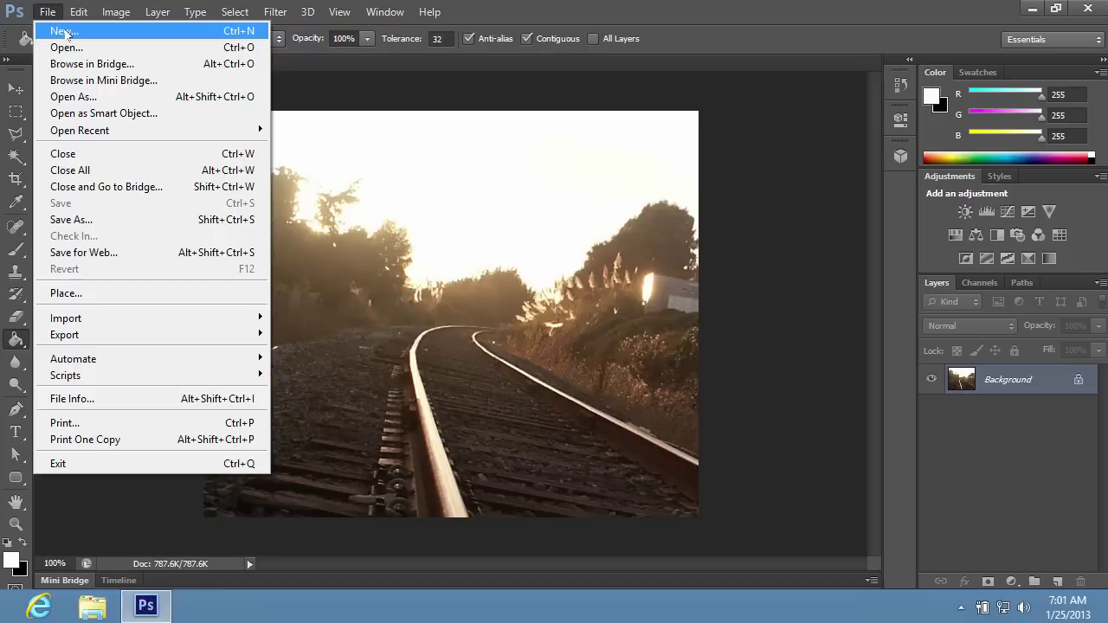
pyautogui.click(65, 32)
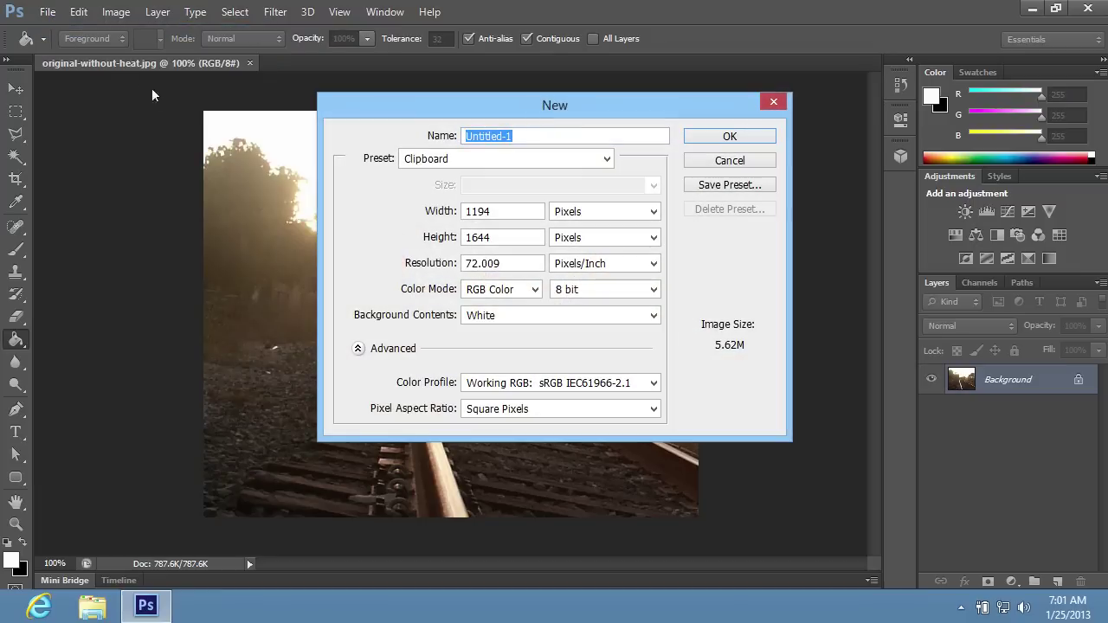
pyautogui.click(437, 209)
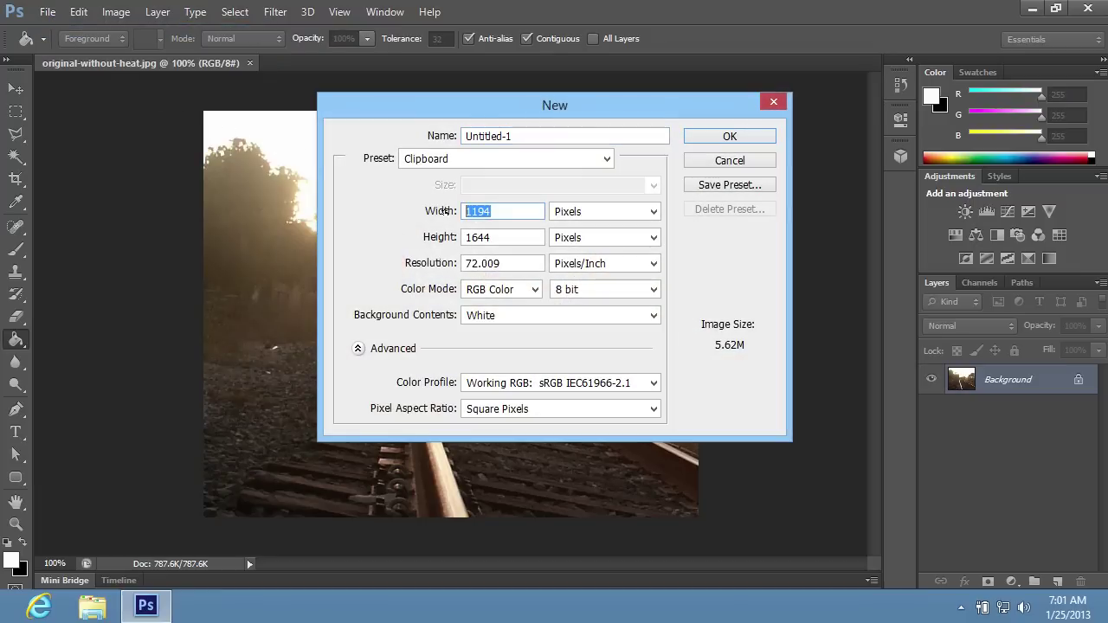
pyautogui.write('572')
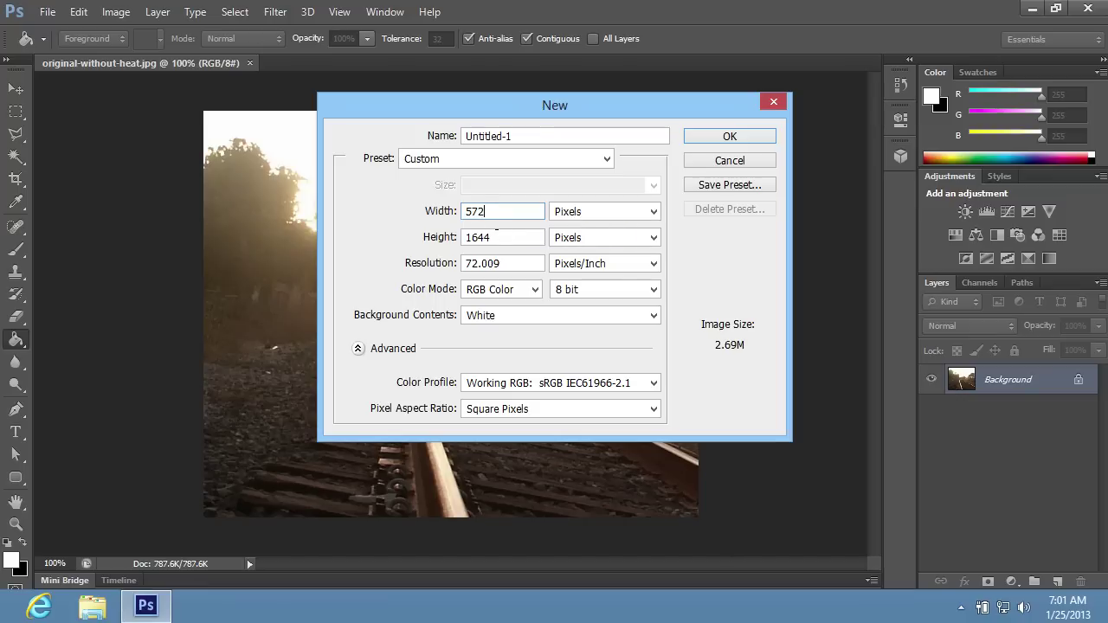
pyautogui.press('Tab')
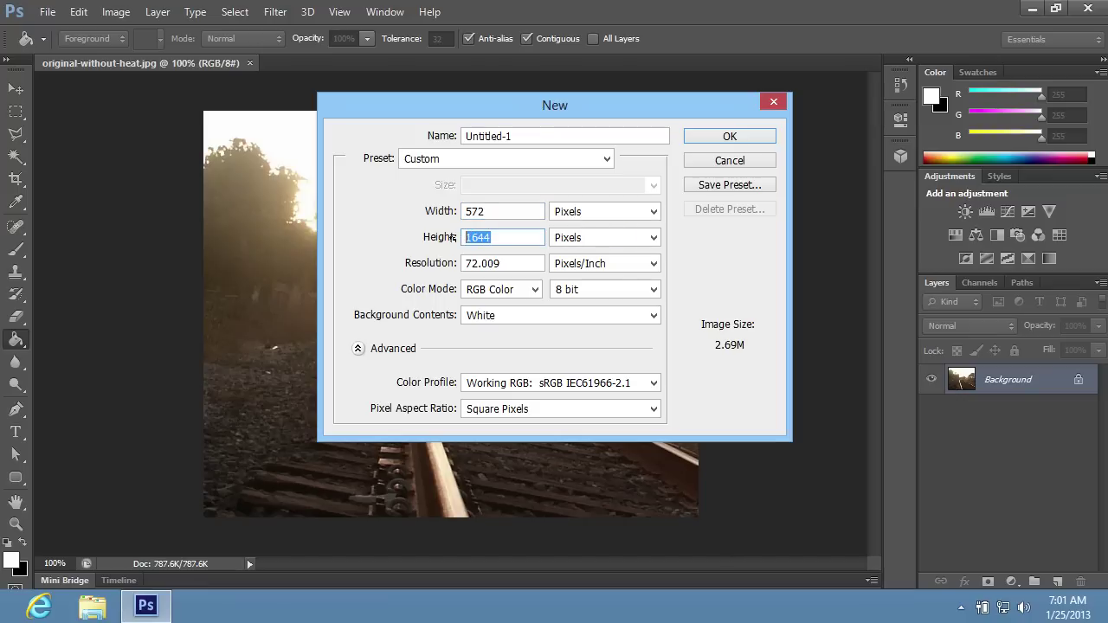
pyautogui.write('470')
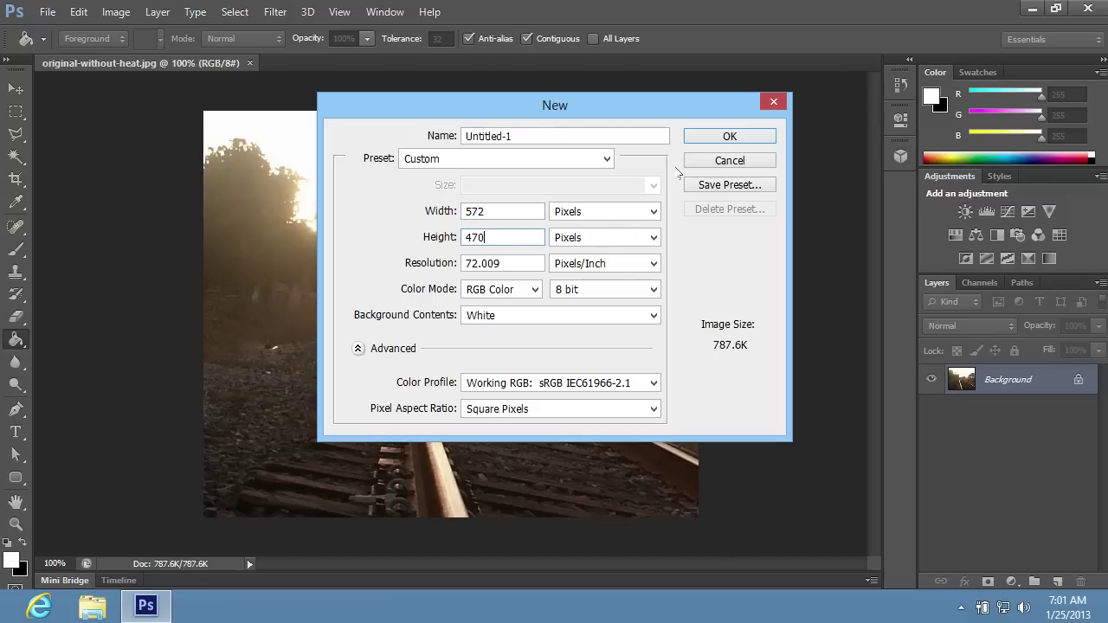
pyautogui.click(725, 137)
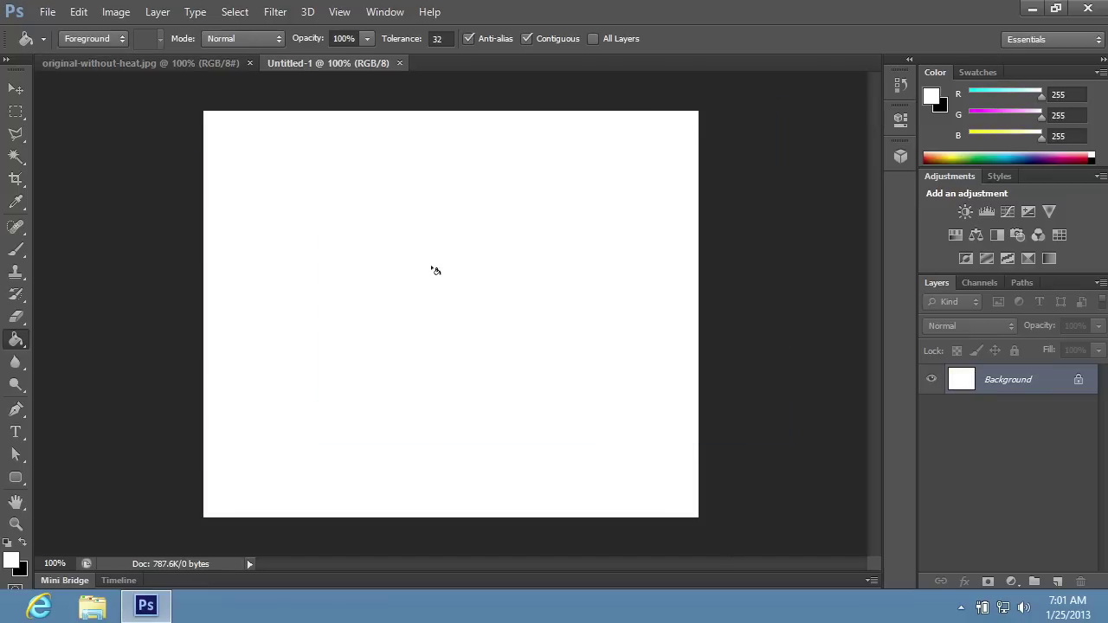
pyautogui.click(23, 542)
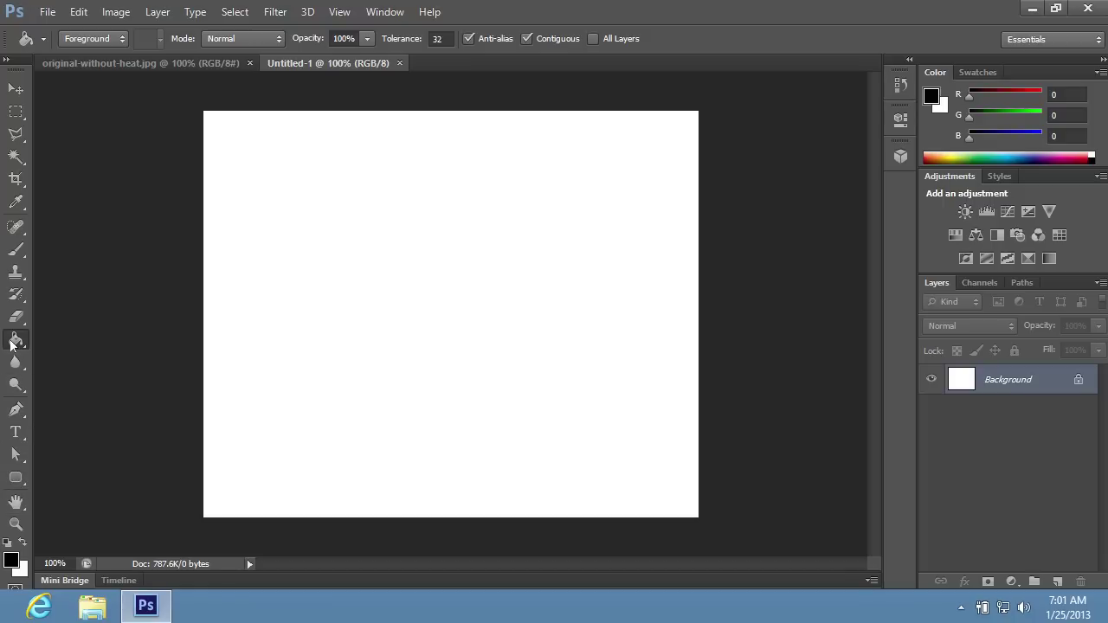
# Step: Fill the entire Untitled-1 canvas with black using the Paint Bucket
pyautogui.click(304, 297)
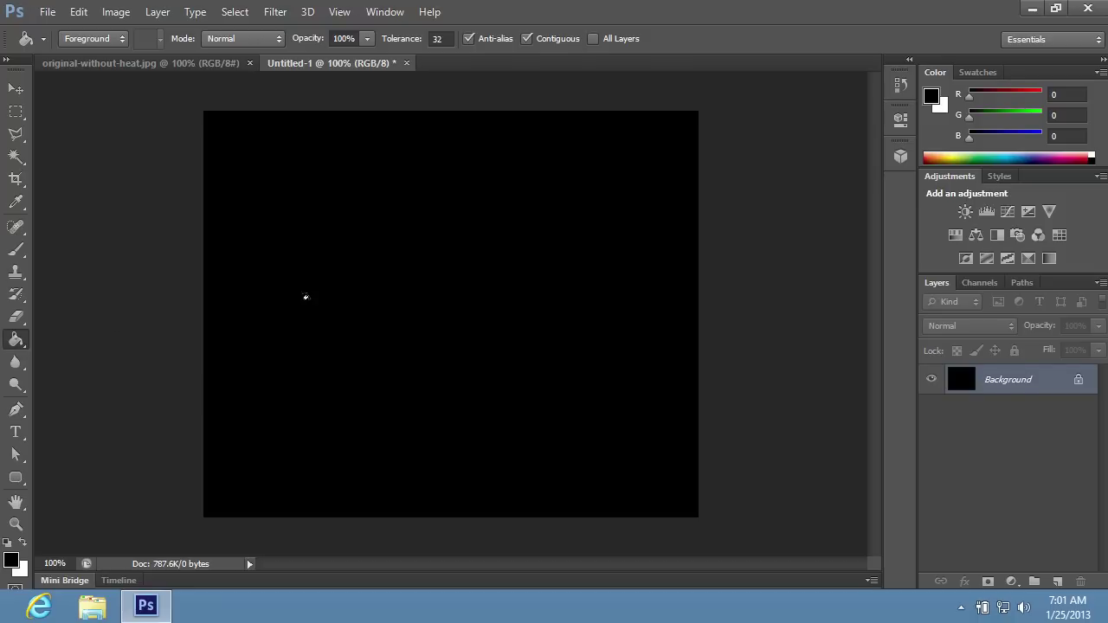
pyautogui.click(14, 111)
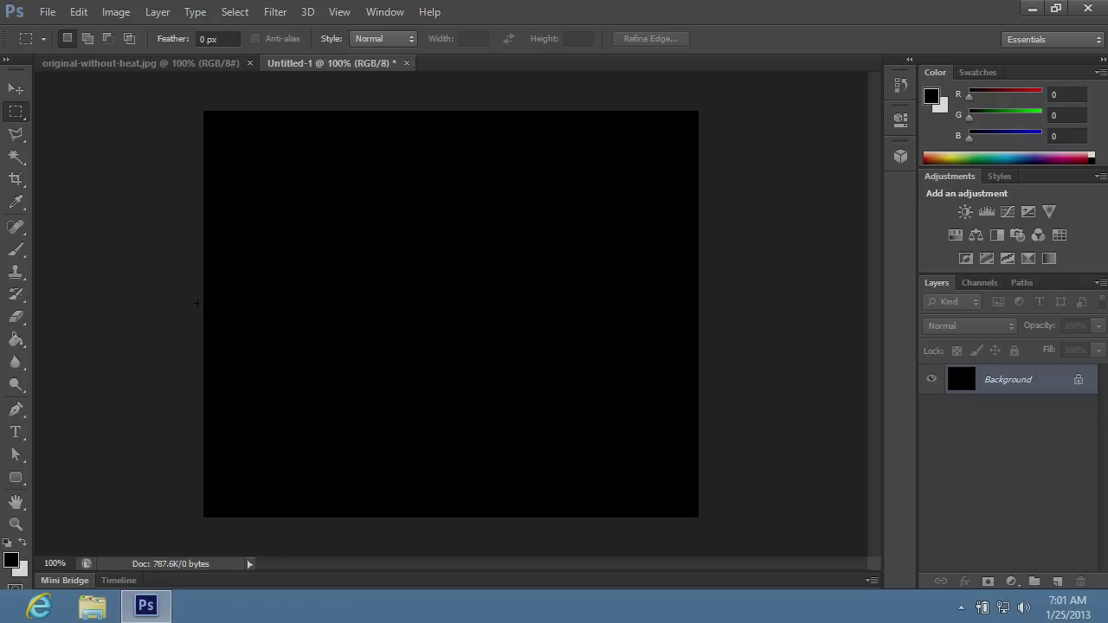
# Step: Select the lower half of the canvas and feather the selection by 50 pixels
pyautogui.moveTo(203, 308); pyautogui.dragTo(703, 514)
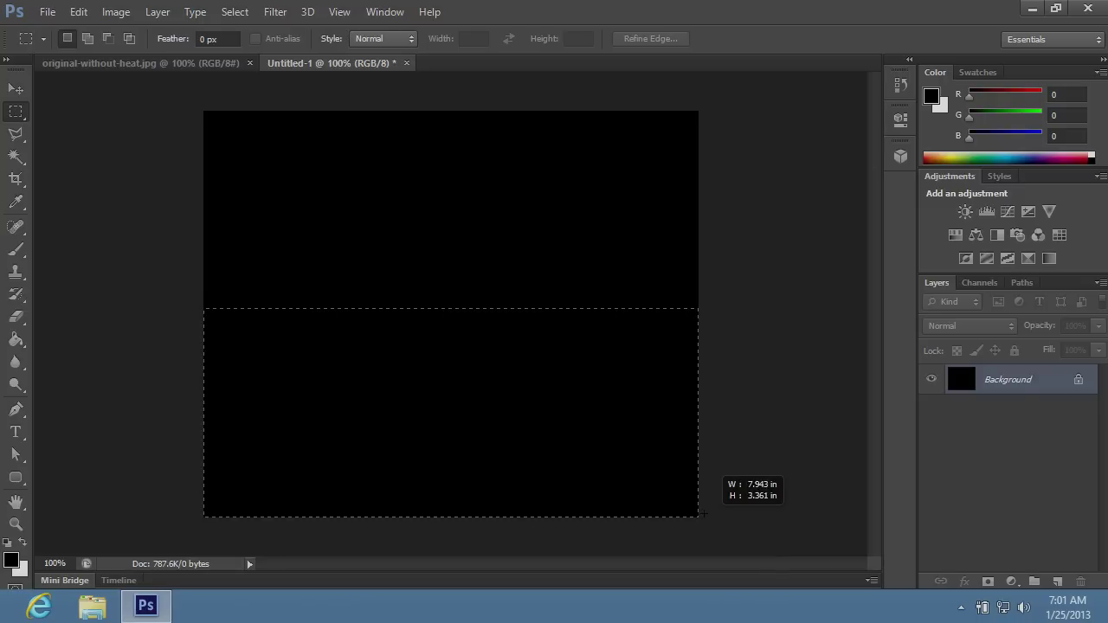
pyautogui.moveTo(703, 515); pyautogui.dragTo(703, 515)
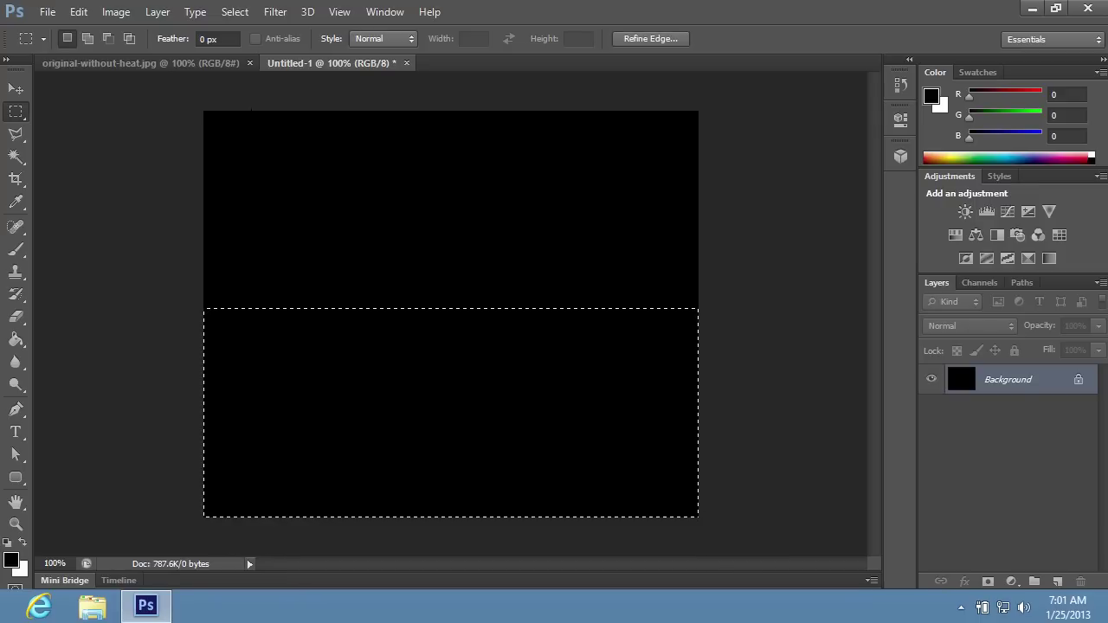
pyautogui.click(235, 12)
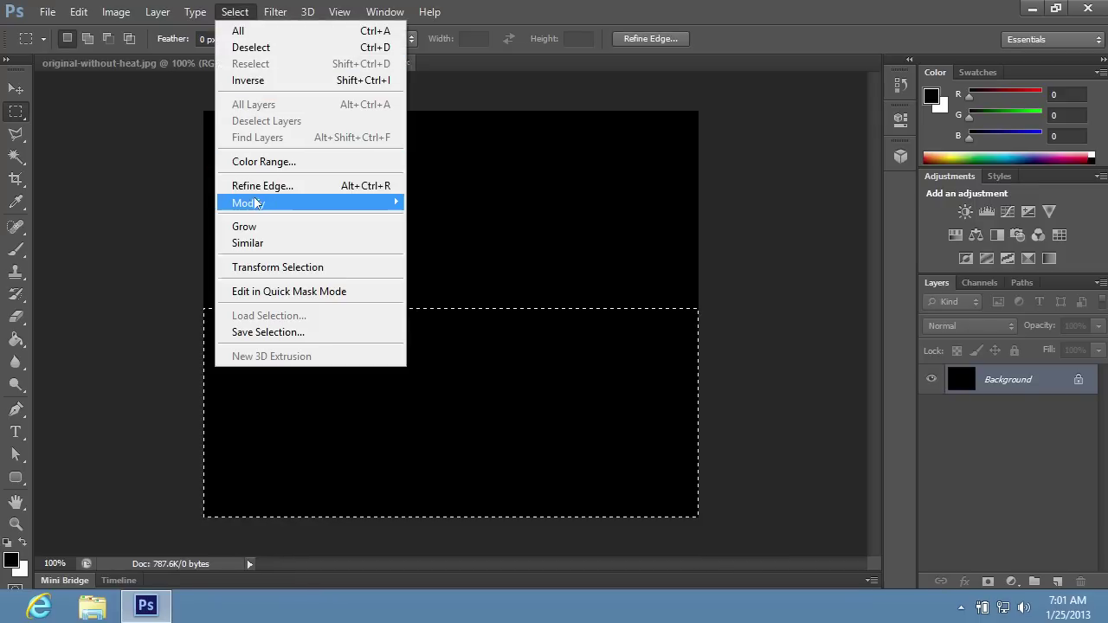
pyautogui.moveTo(254, 203)
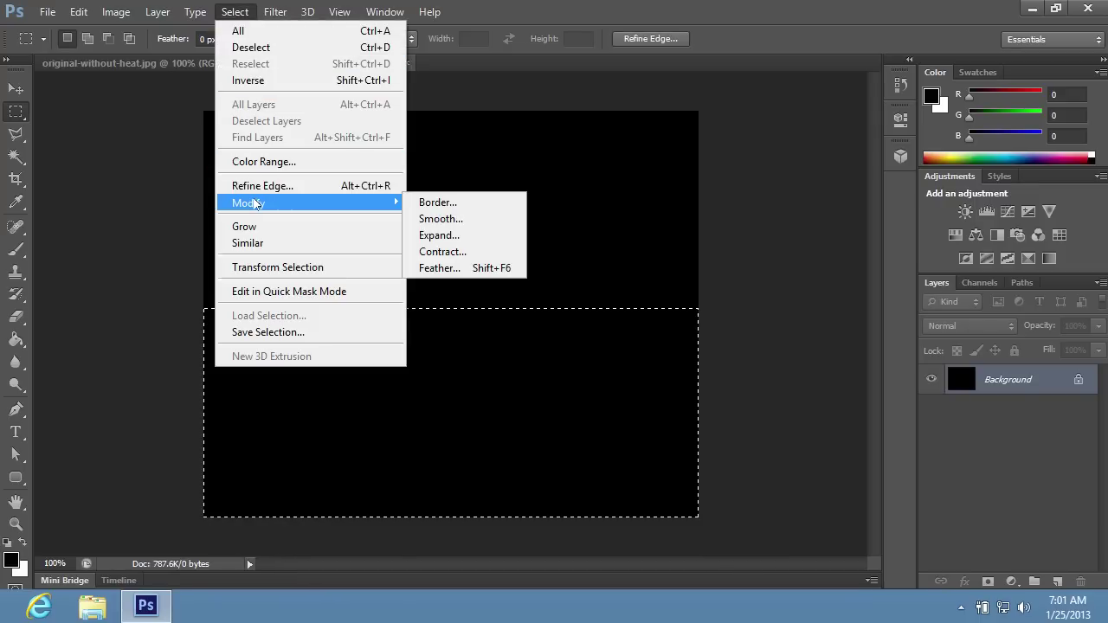
pyautogui.click(438, 268)
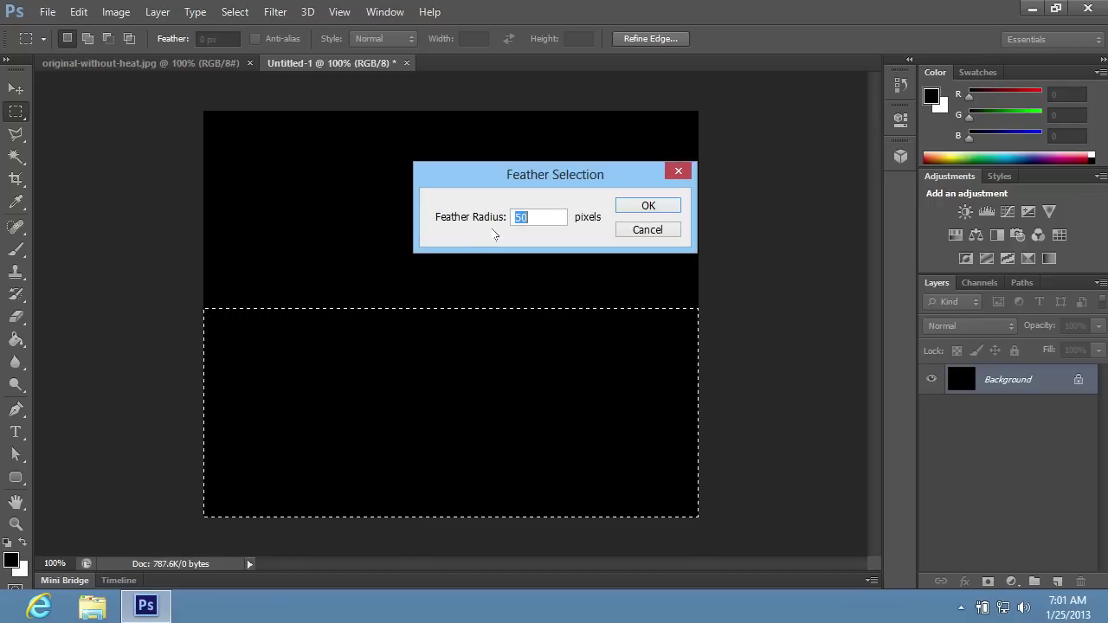
pyautogui.write('50')
pyautogui.click(649, 206)
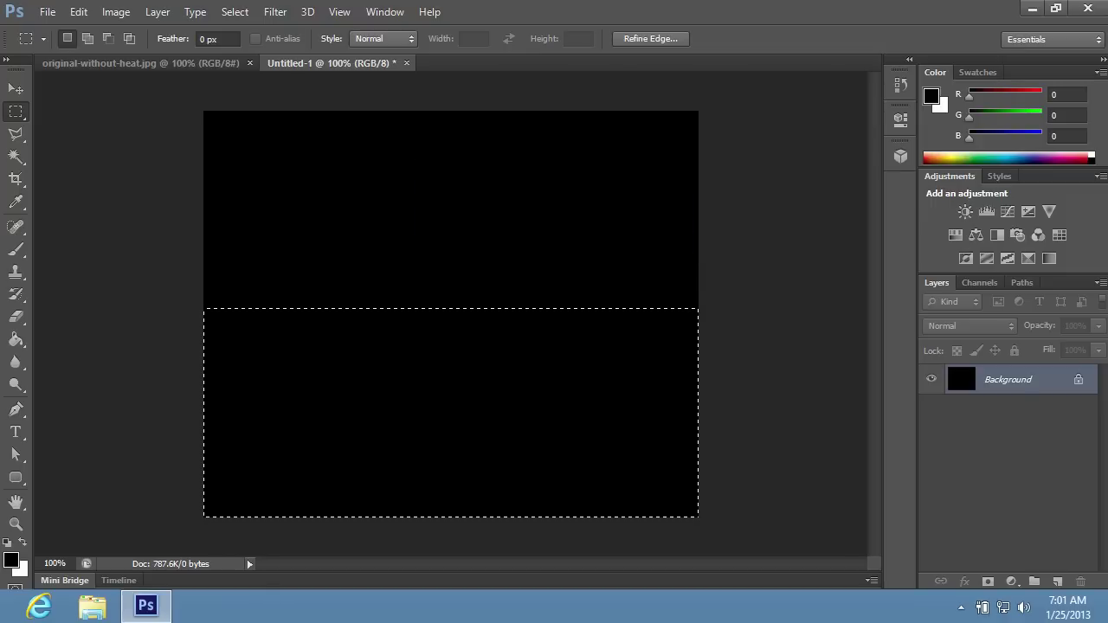
# Step: Fill the feathered lower selection with white so the canvas fades from black to white
pyautogui.click(22, 546)
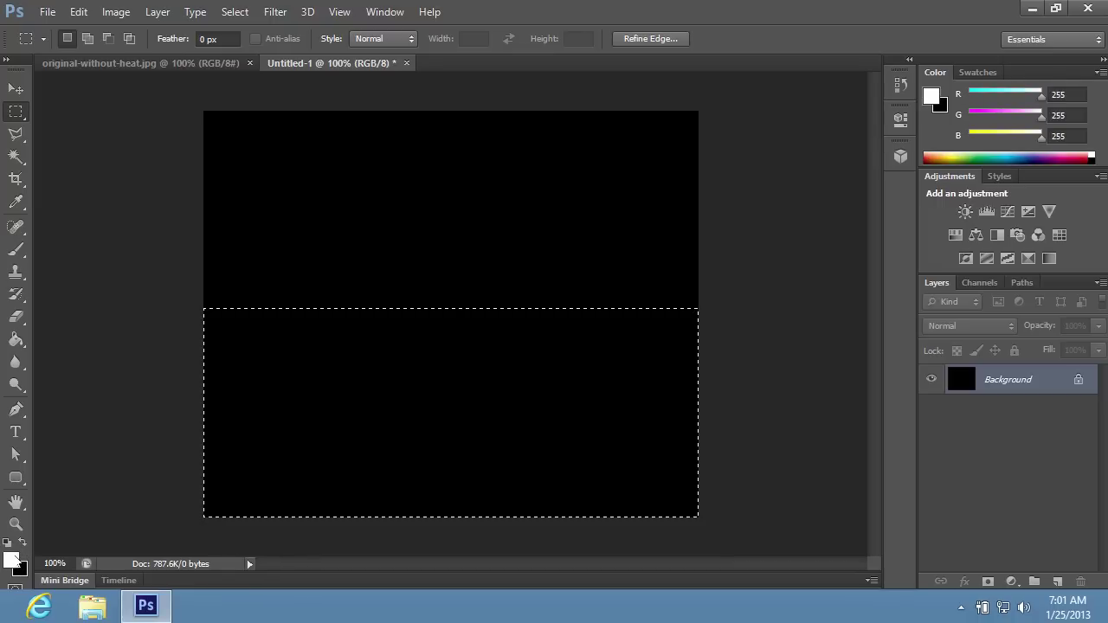
pyautogui.click(12, 341)
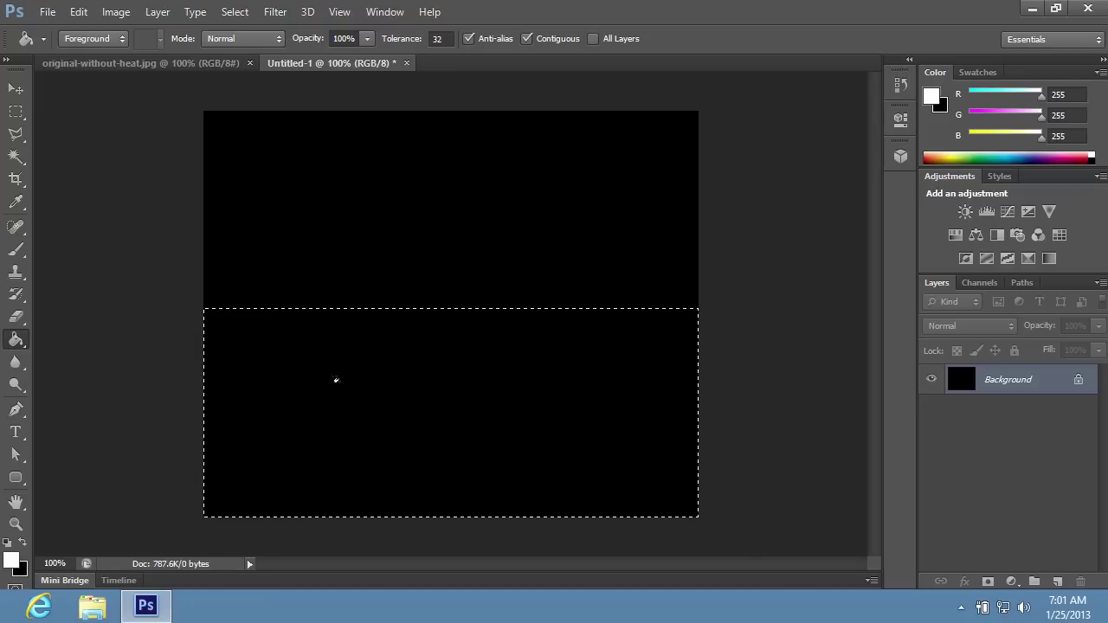
pyautogui.click(336, 380)
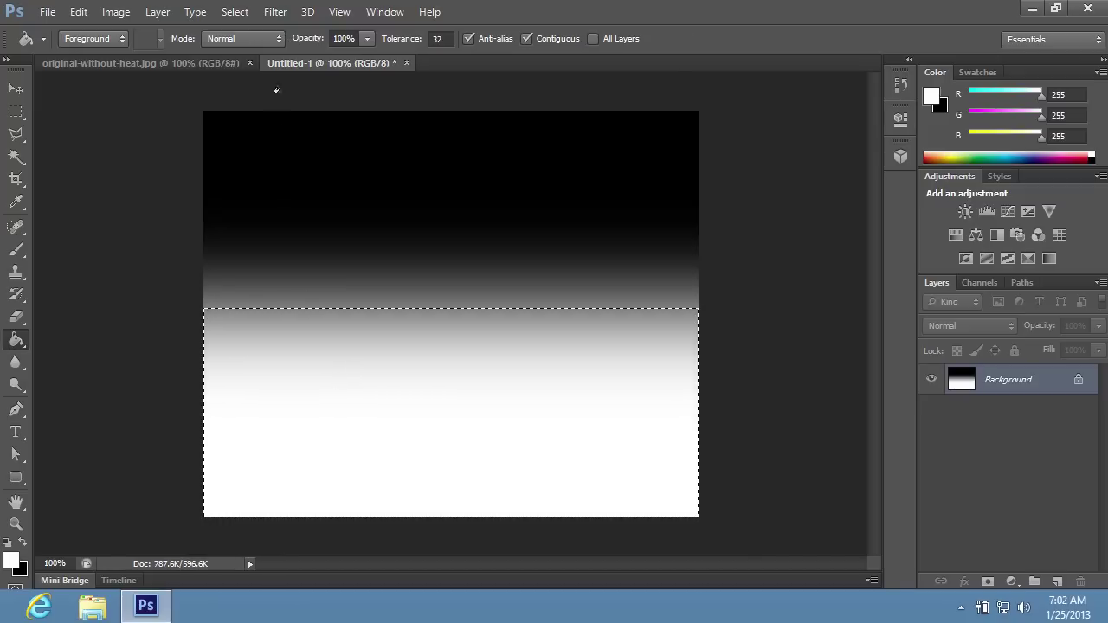
pyautogui.click(276, 12)
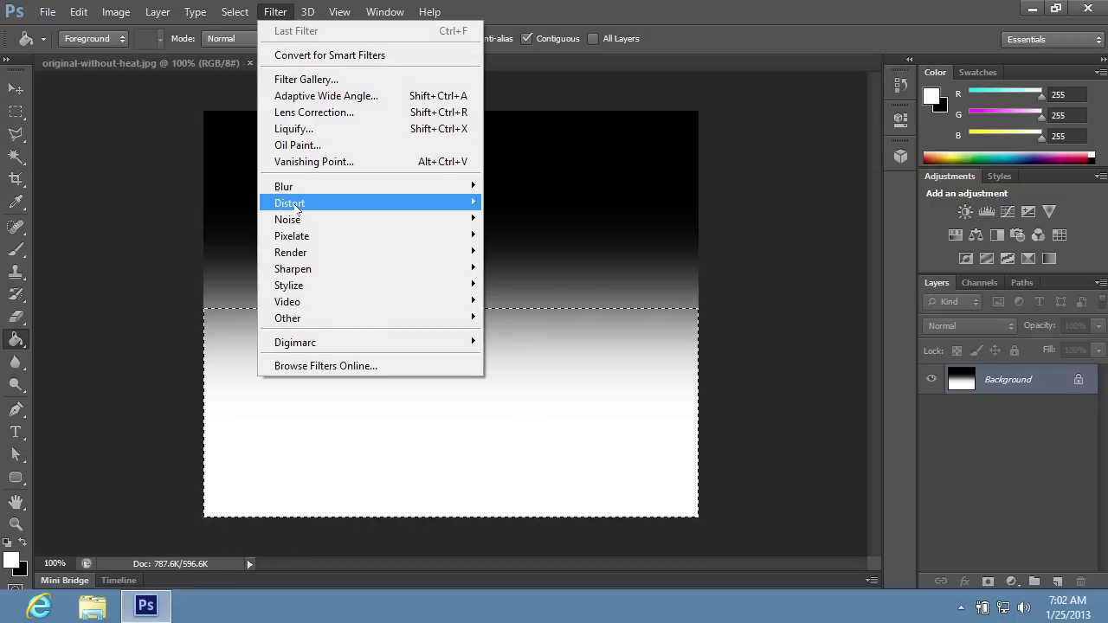
# Step: Apply a Ripple distortion with Amount 700 to the black-to-white blend
pyautogui.moveTo(296, 208)
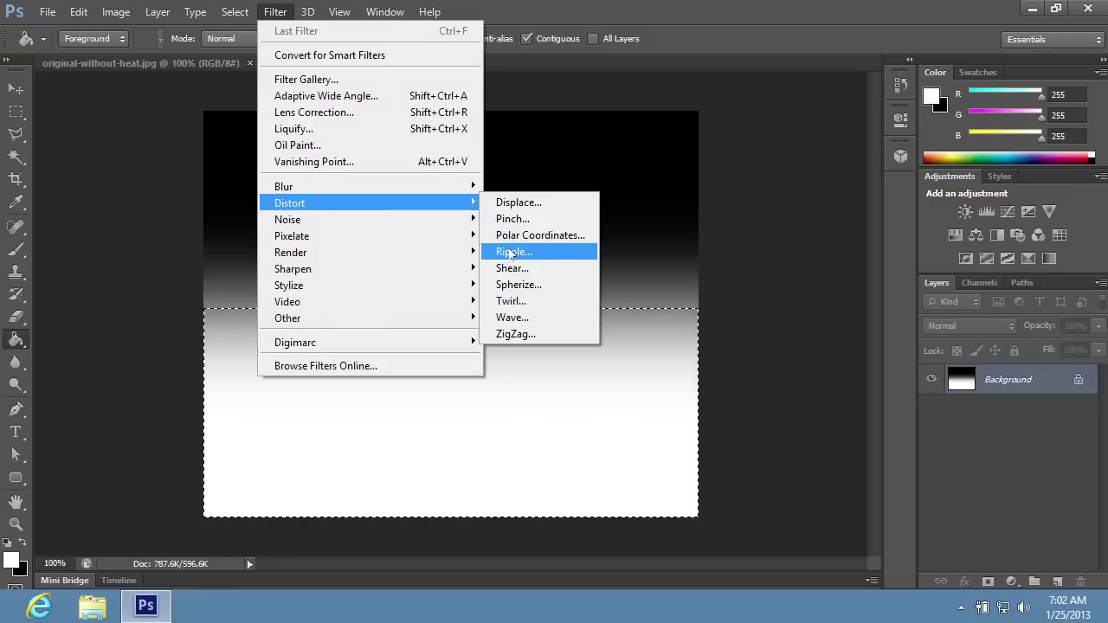
pyautogui.click(511, 252)
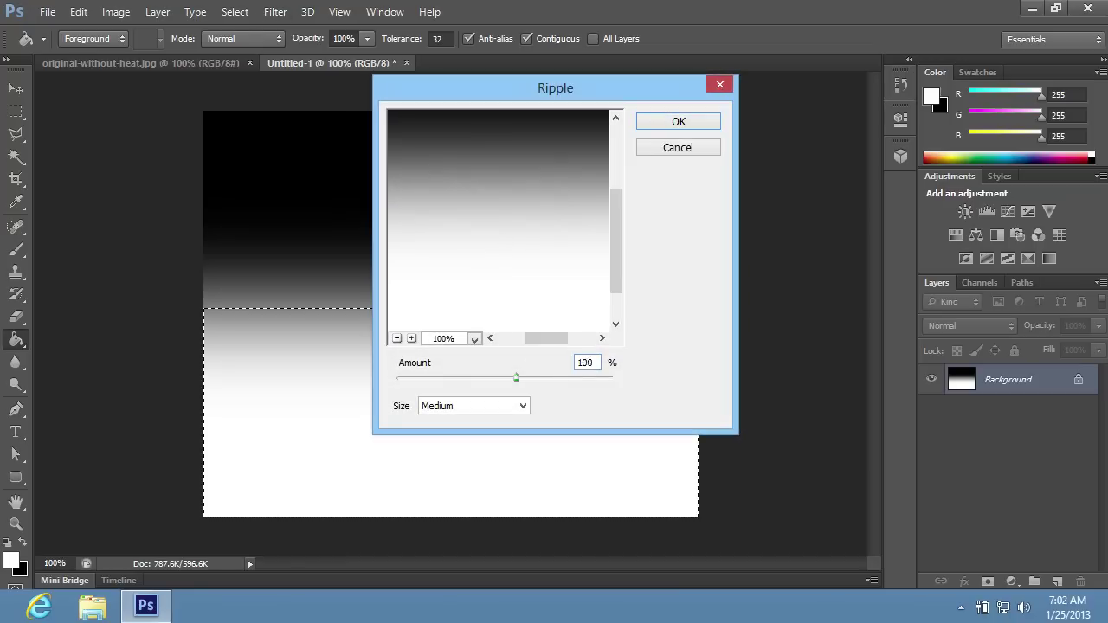
pyautogui.write('700')
pyautogui.click(676, 123)
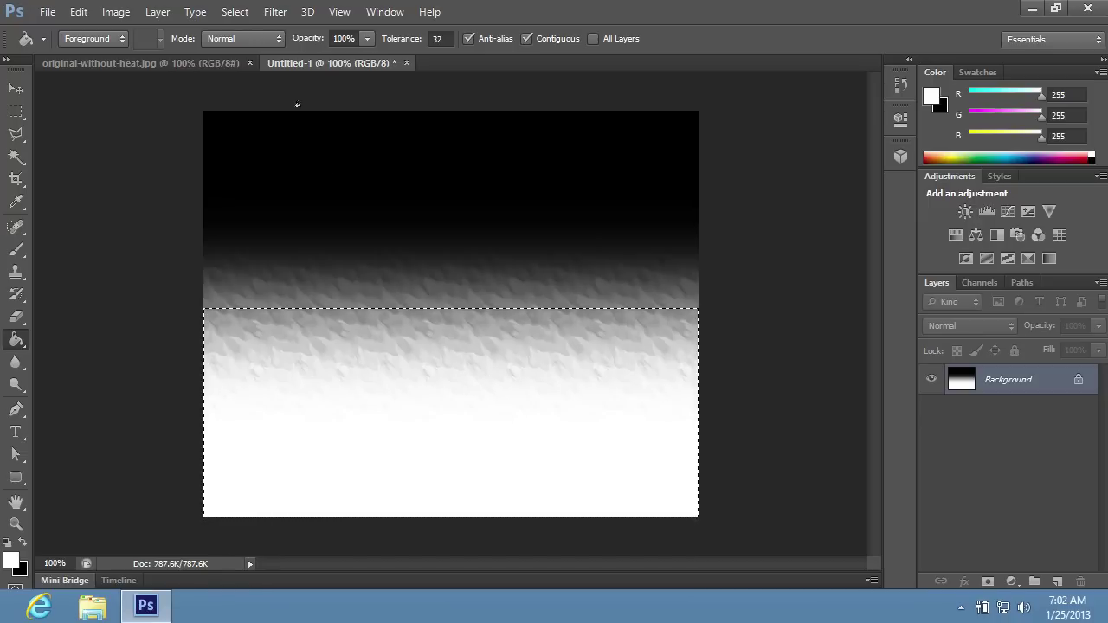
pyautogui.click(275, 12)
pyautogui.moveTo(300, 204)
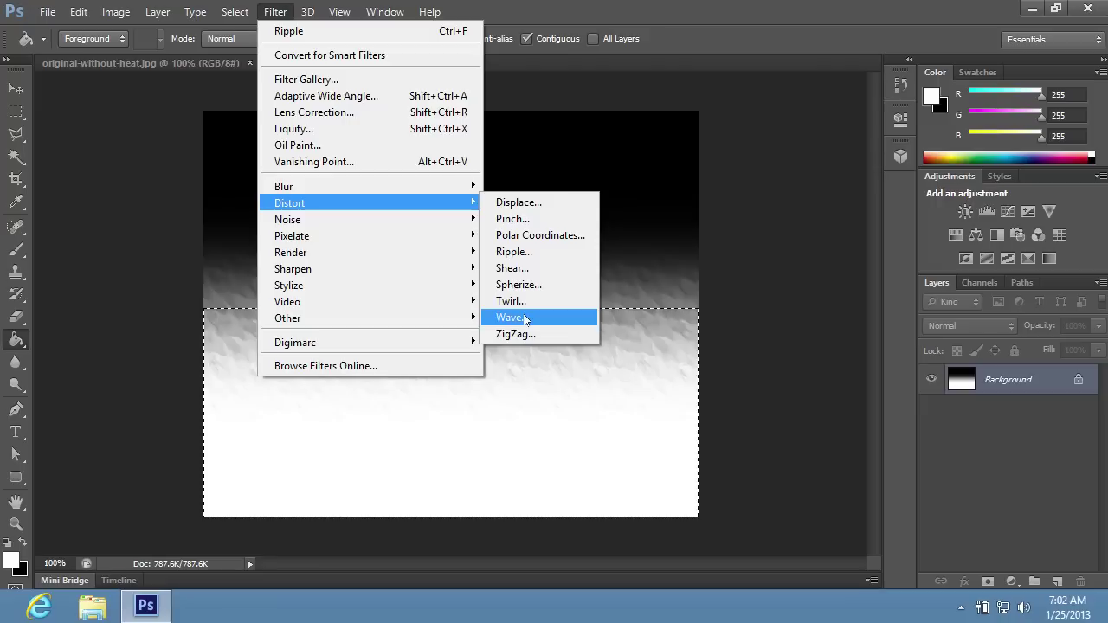
# Step: Apply the Wave distortion with default settings, then deselect with Ctrl+D
pyautogui.click(511, 317)
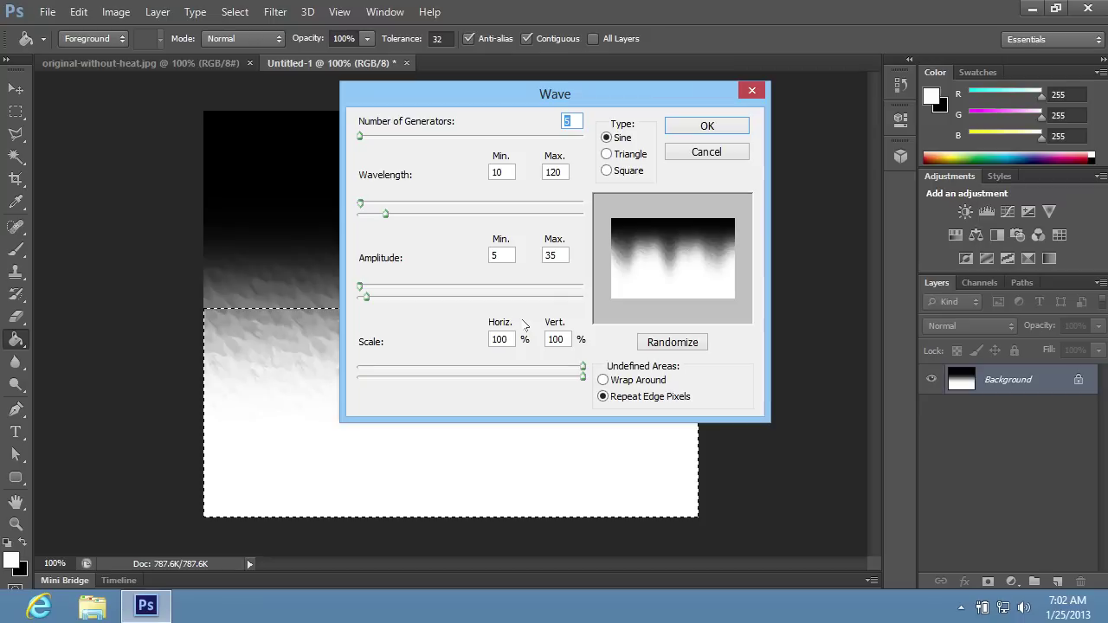
pyautogui.click(719, 133)
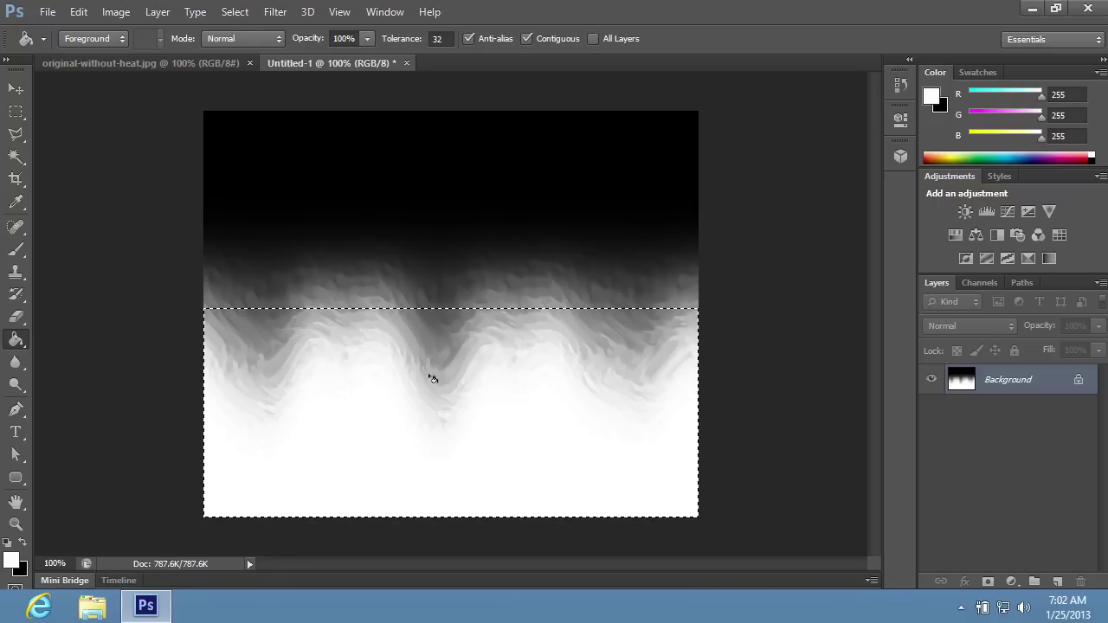
pyautogui.hotkey('ctrl', 'd')
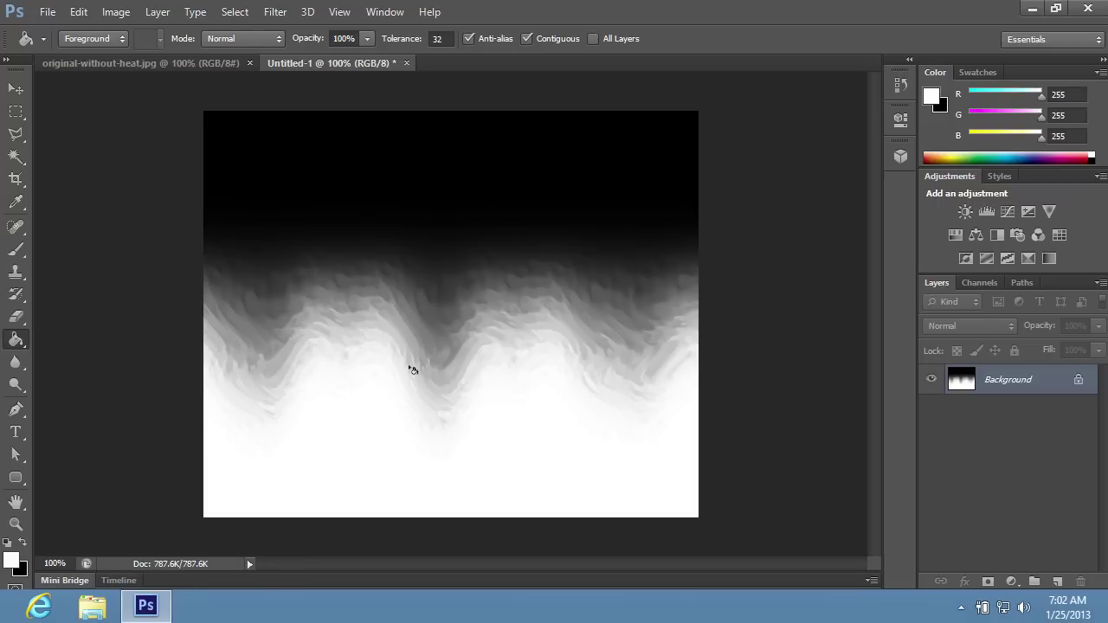
pyautogui.click(48, 11)
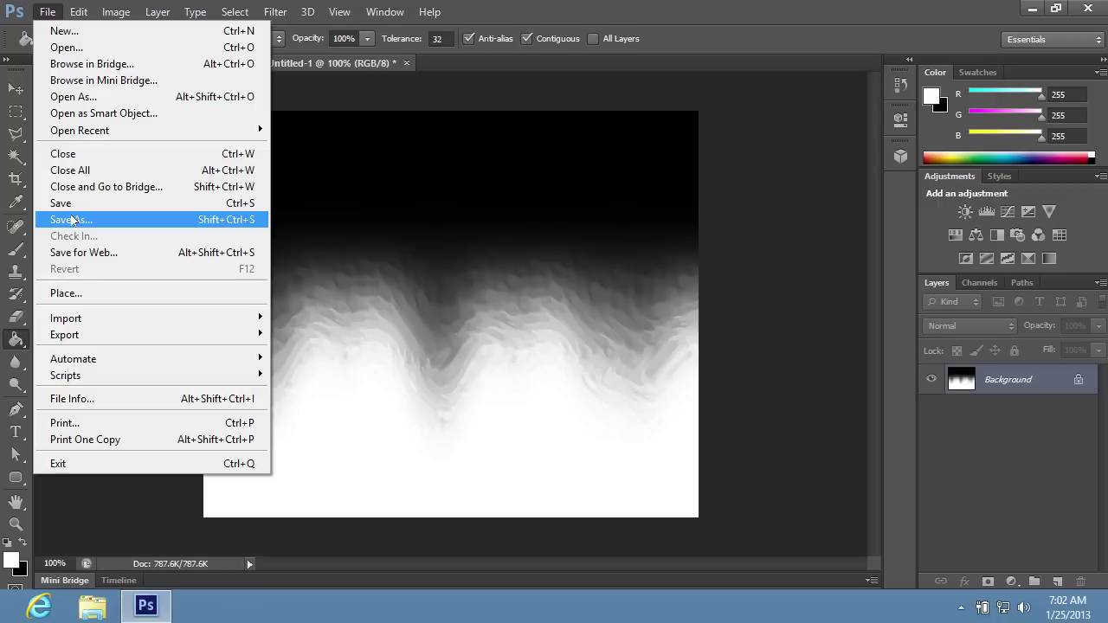
pyautogui.click(73, 220)
# Step: Save the wave map as Untitled-1.psd, overwriting the existing file
pyautogui.click(435, 152)
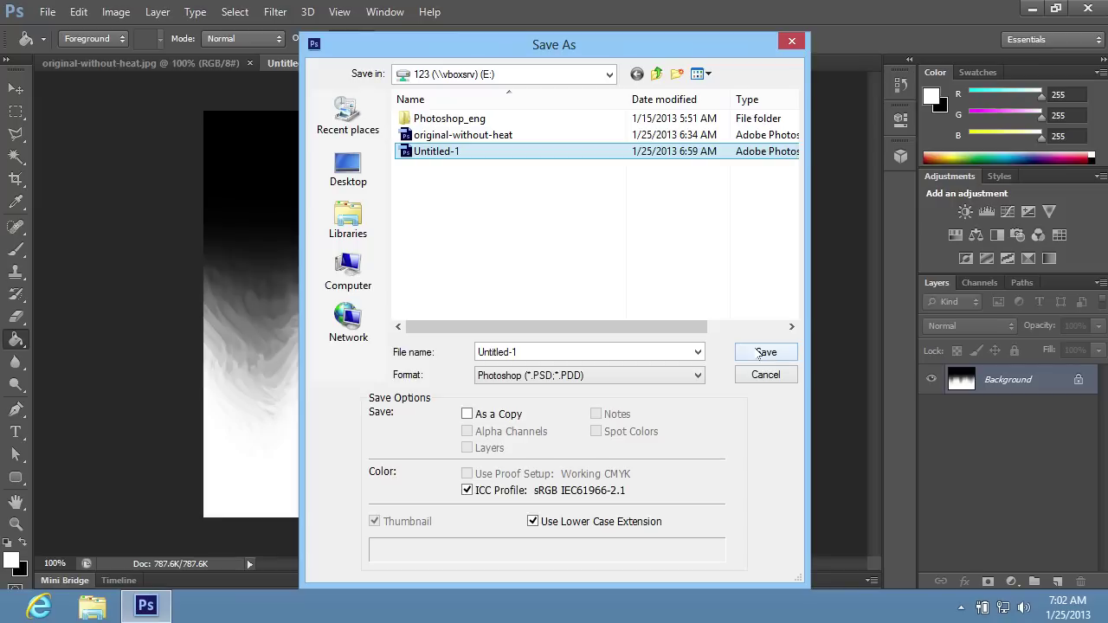
pyautogui.click(758, 352)
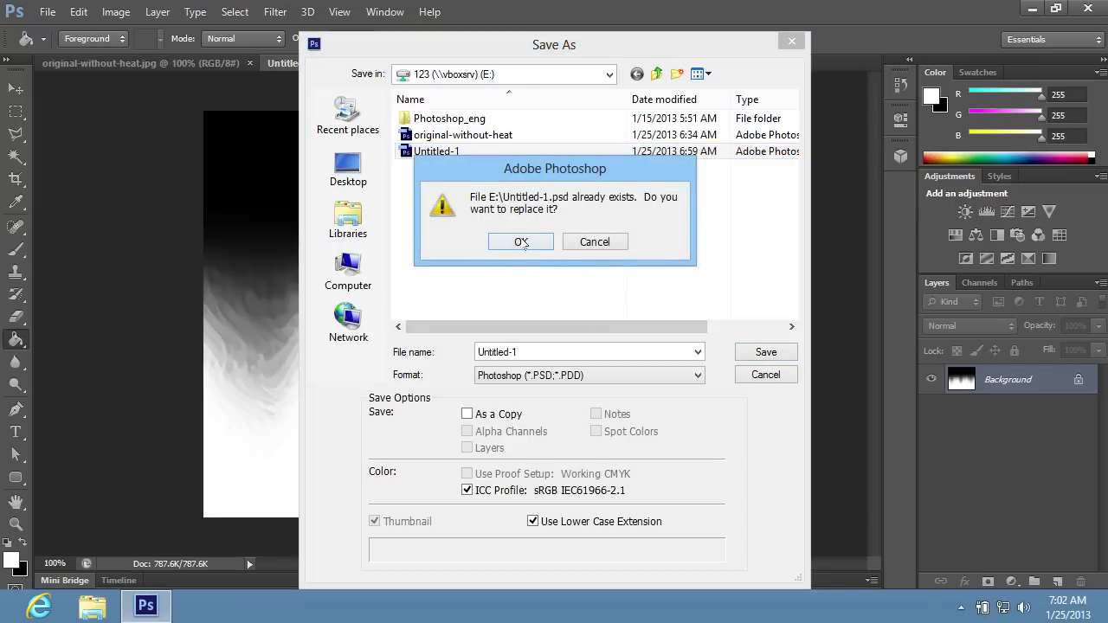
pyautogui.click(520, 242)
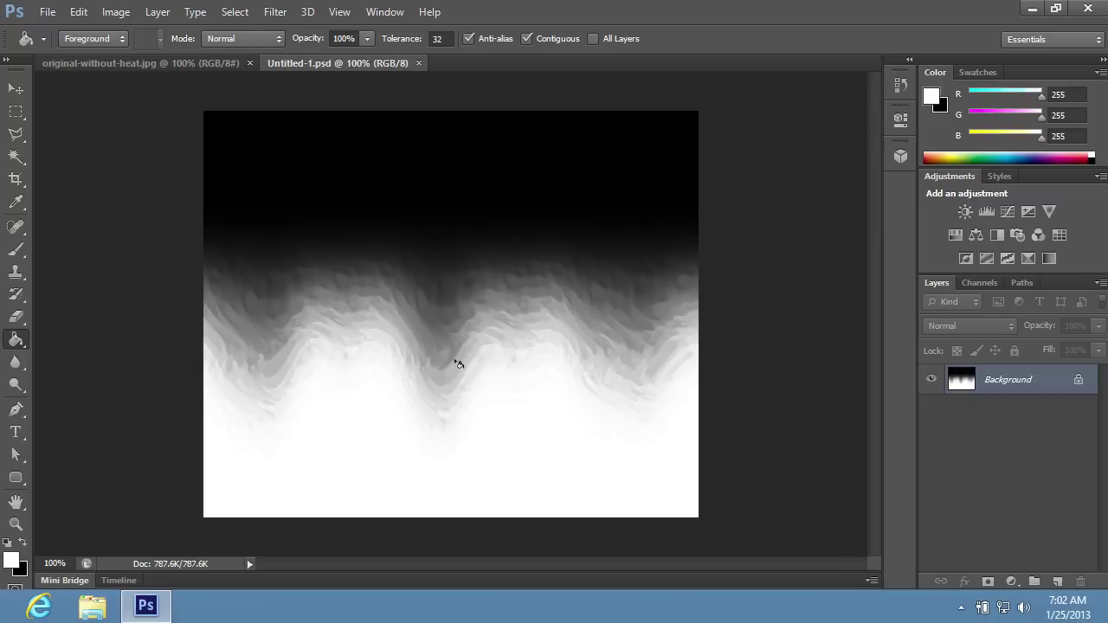
pyautogui.click(139, 63)
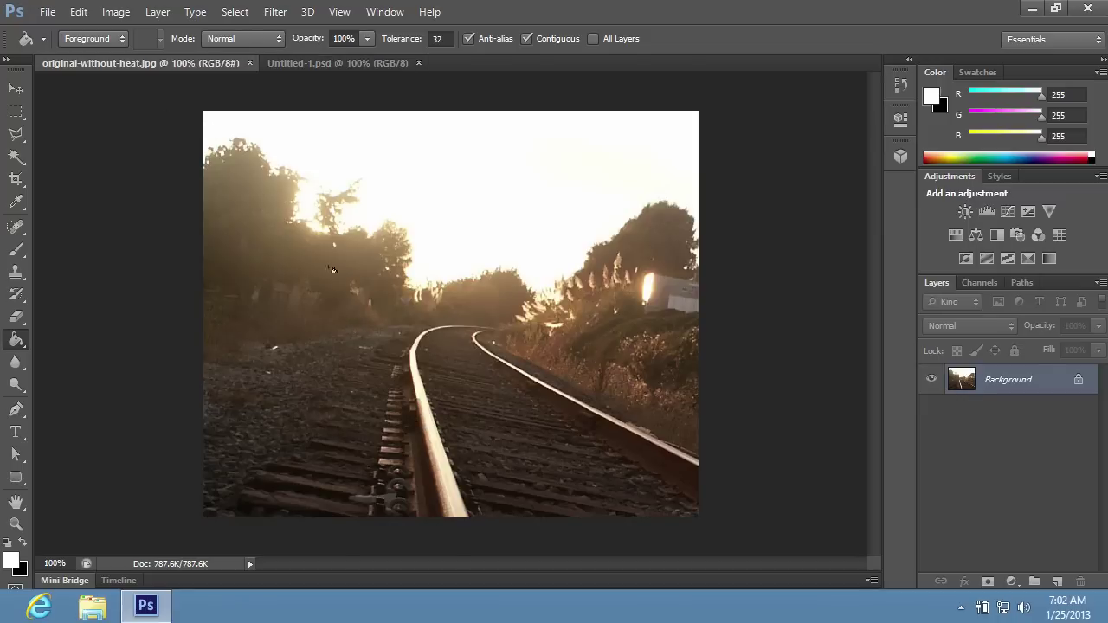
# Step: Run the Displace filter on the railroad photo with a scale of 10
pyautogui.click(275, 13)
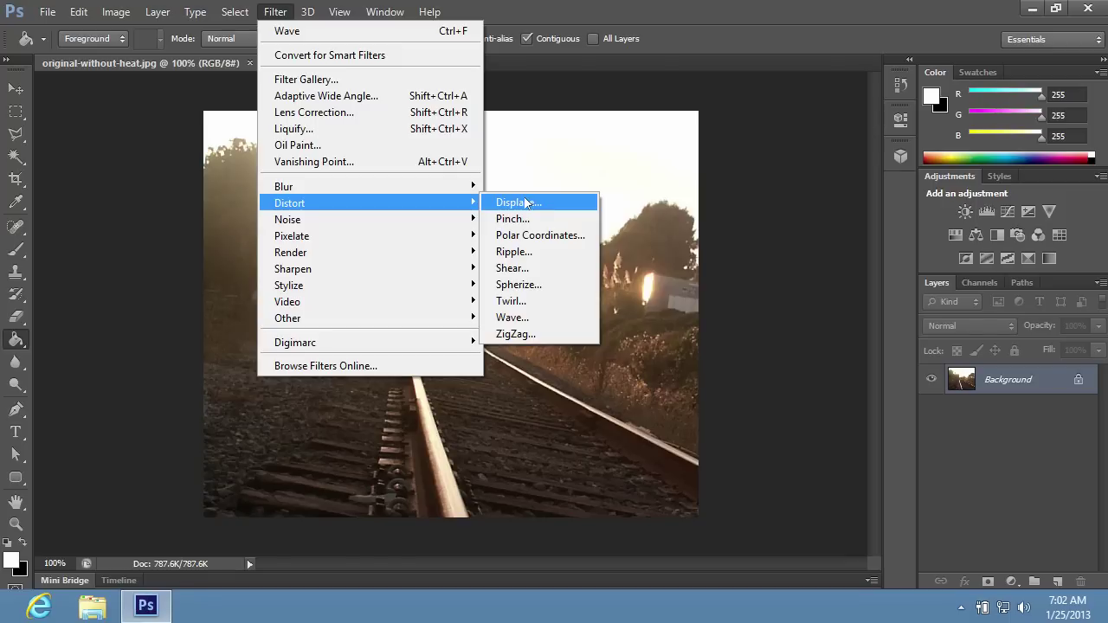
pyautogui.click(525, 202)
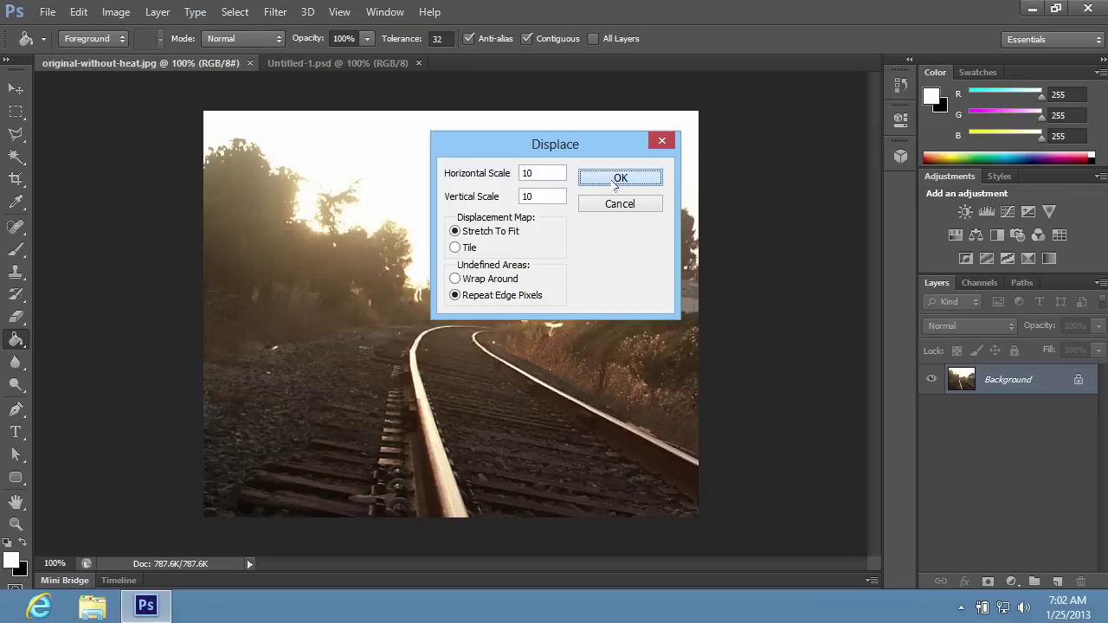
pyautogui.click(616, 179)
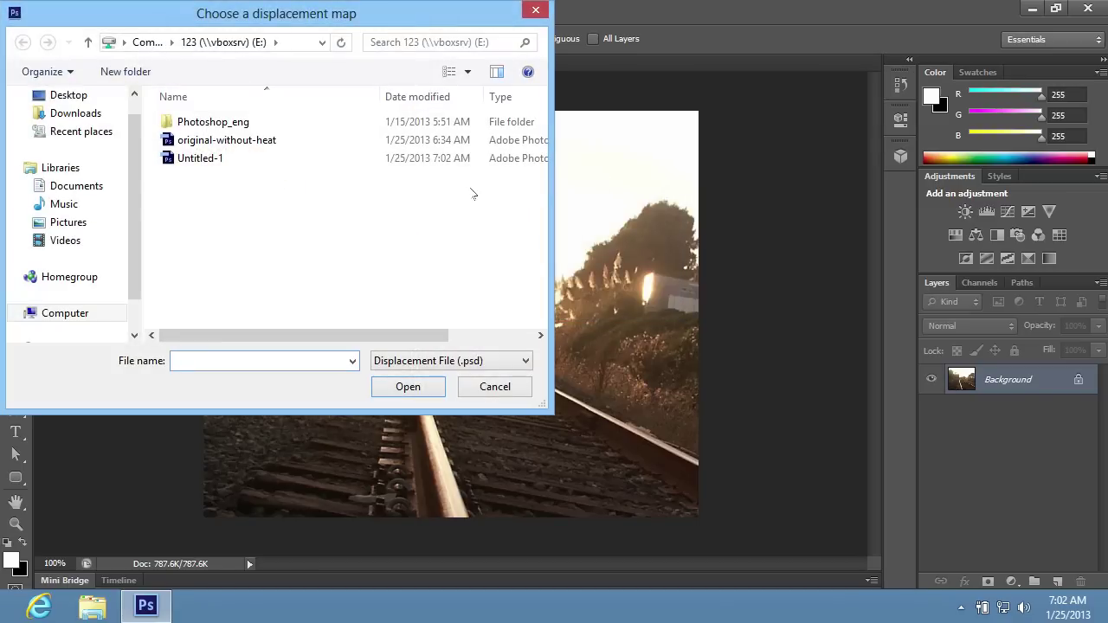
# Step: Use Untitled-1.psd as the displacement map, then reapply Displace with Ctrl+F
pyautogui.click(181, 163)
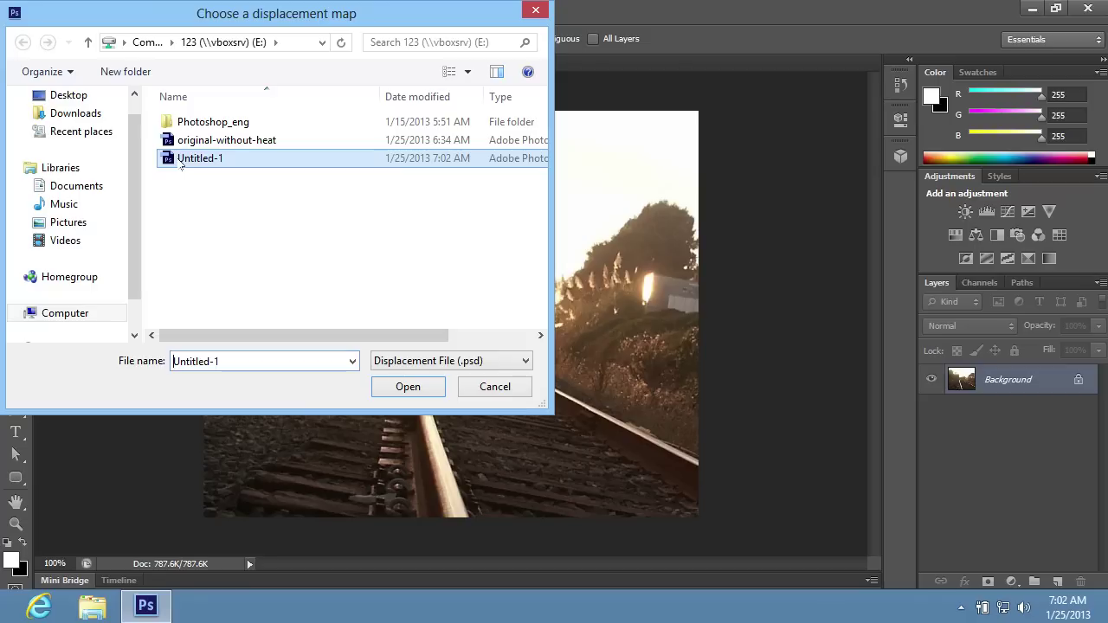
pyautogui.click(399, 387)
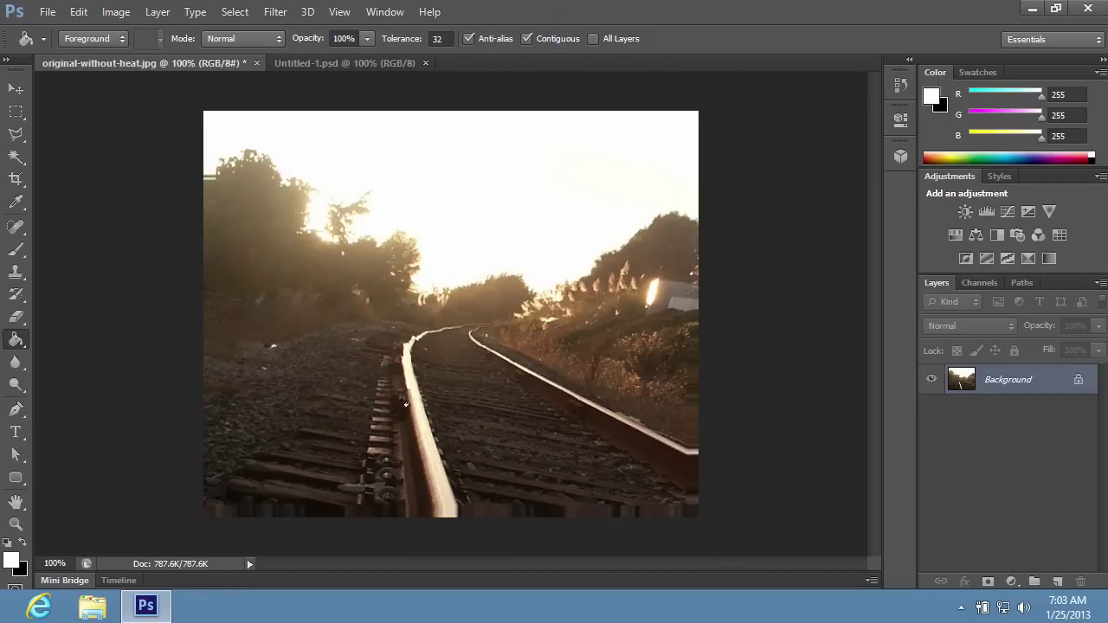
pyautogui.hotkey('ctrl', 'f')
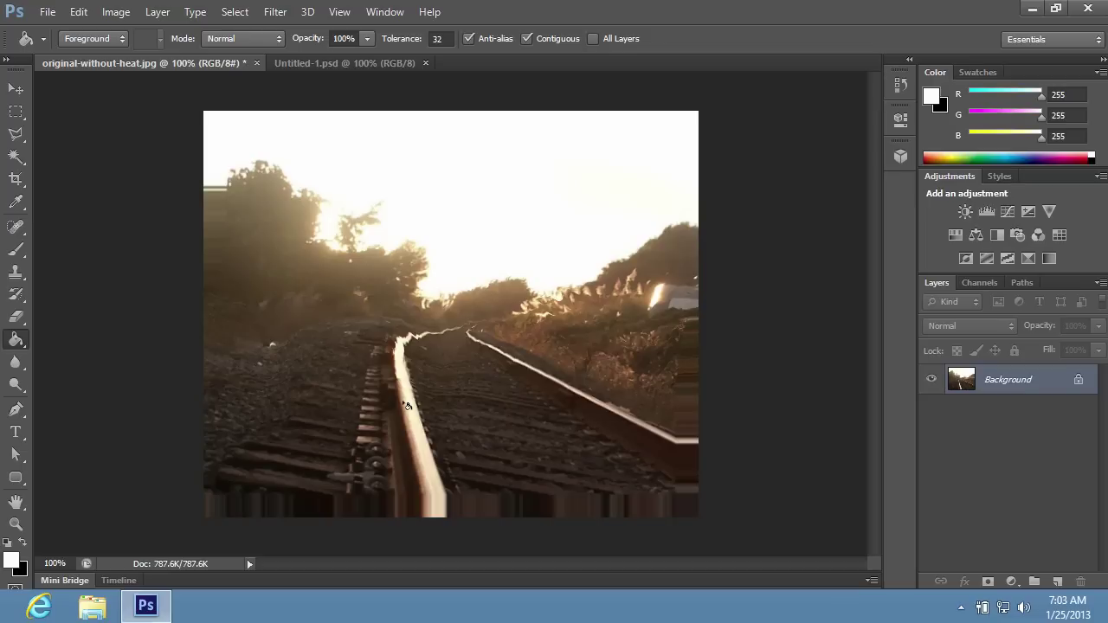